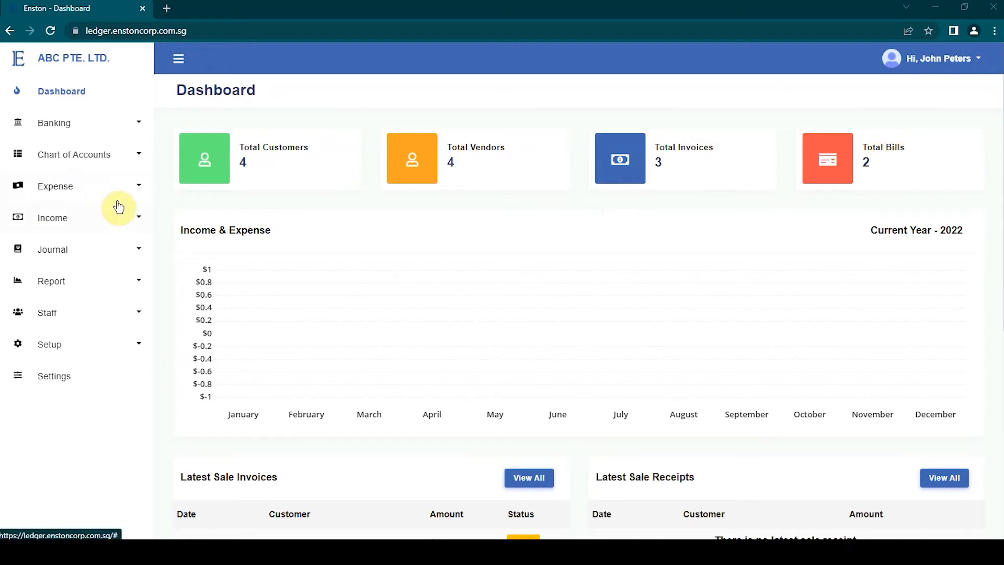
Start a new bill from the list of expense bills
left_click(131, 189)
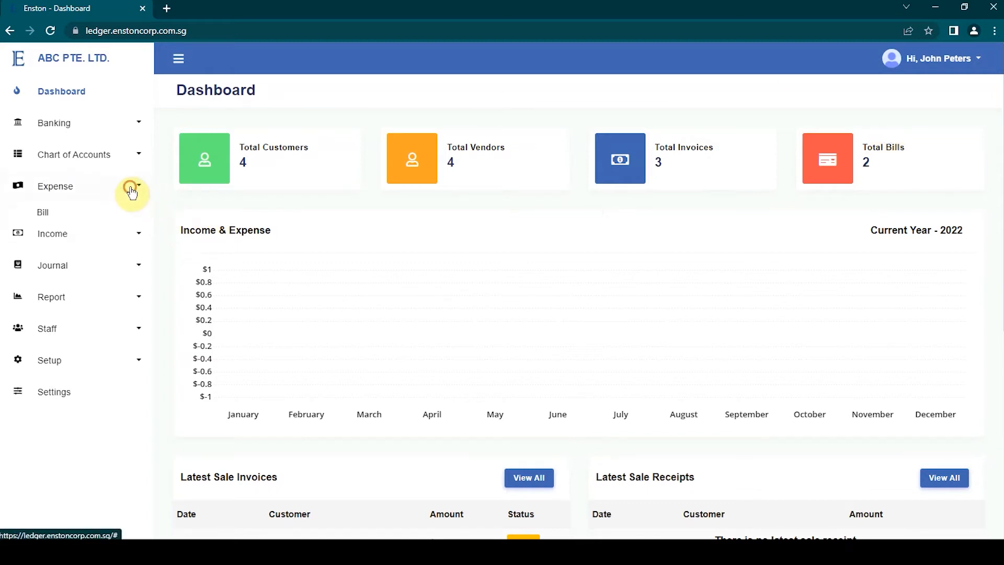
left_click(50, 216)
left_click(50, 217)
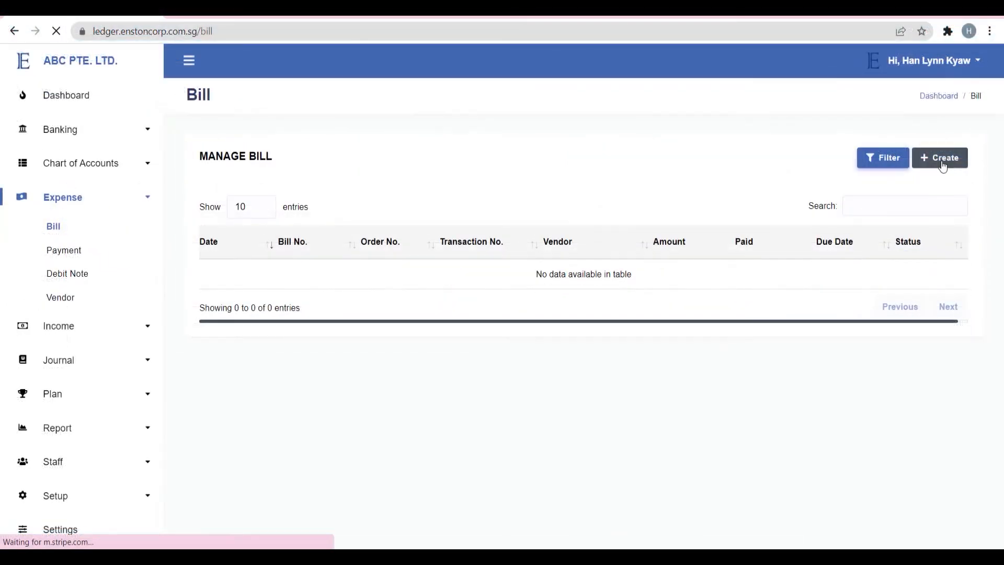
left_click(941, 159)
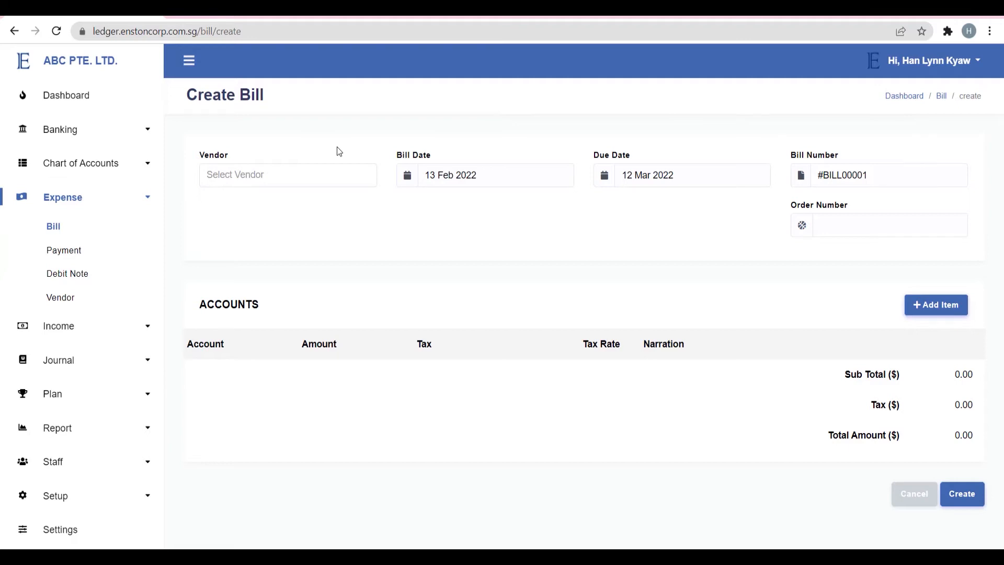
Create a new vendor called Golden Real Estate Pte. Ltd. for the bill
left_click(287, 181)
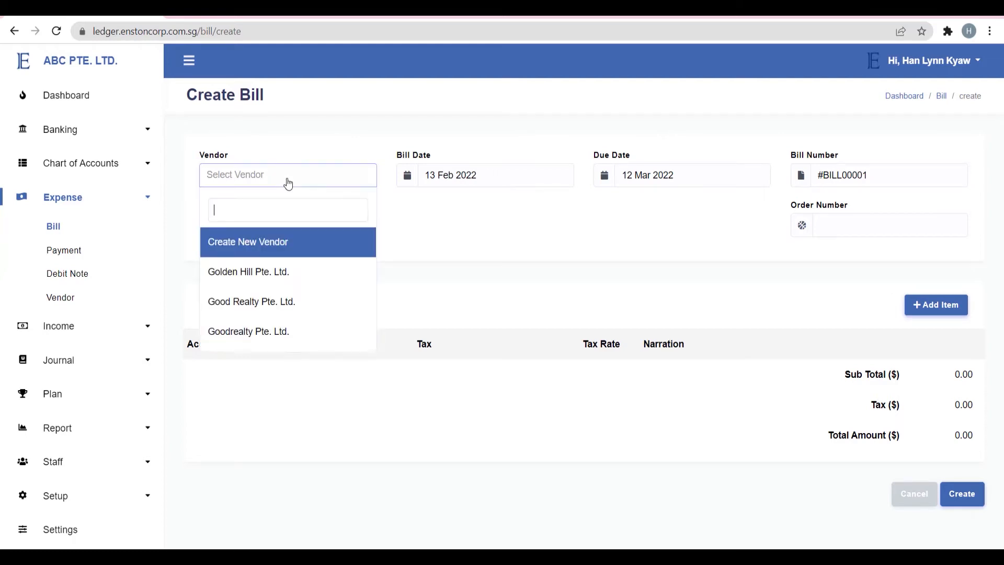
left_click(281, 257)
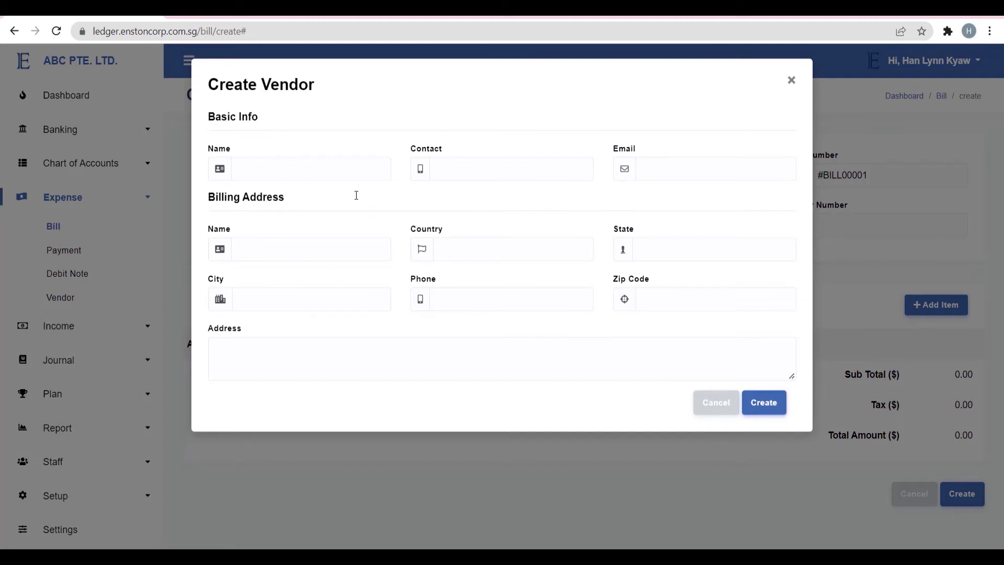
left_click(359, 173)
type("Golden Real")
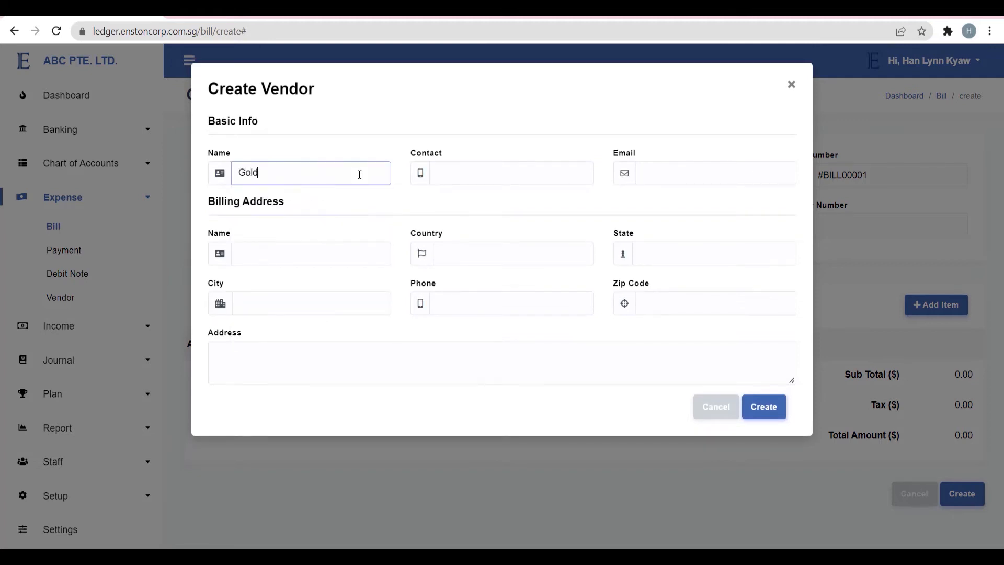
type(" Estate Pte. Ltd.")
left_click(765, 407)
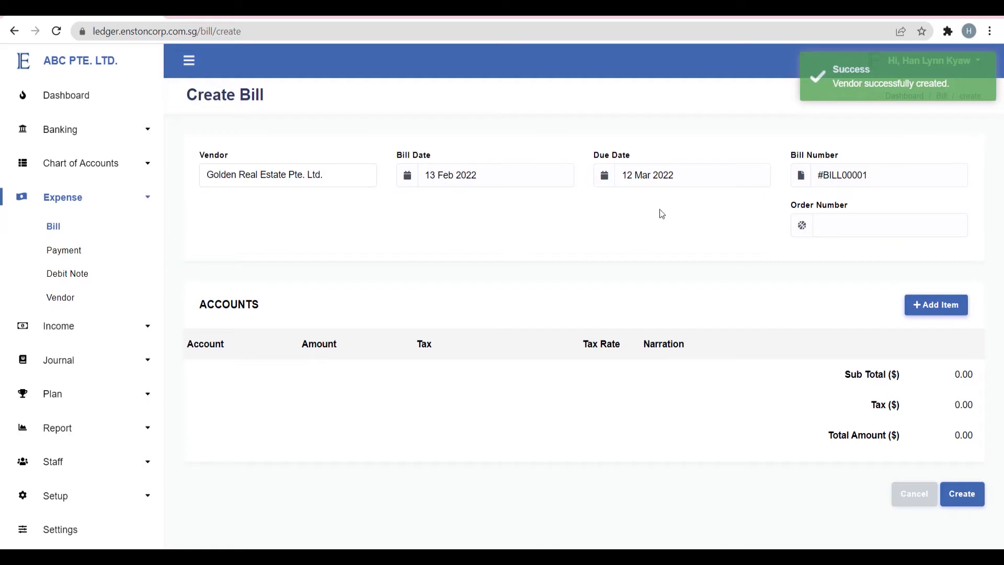
Set the bill number to GRE001
left_click(873, 170)
key("ctrl+a")
type("GR")
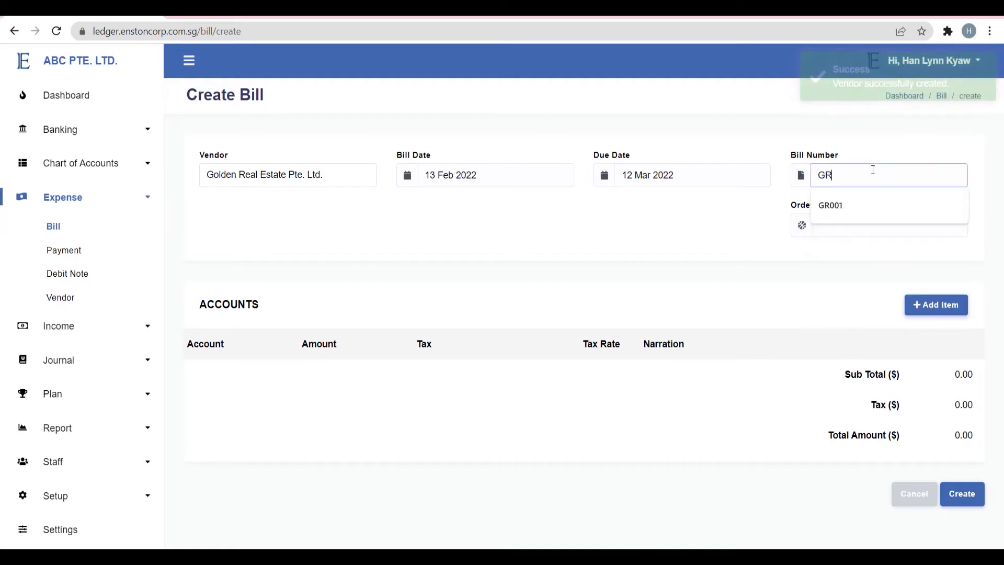
type("E001")
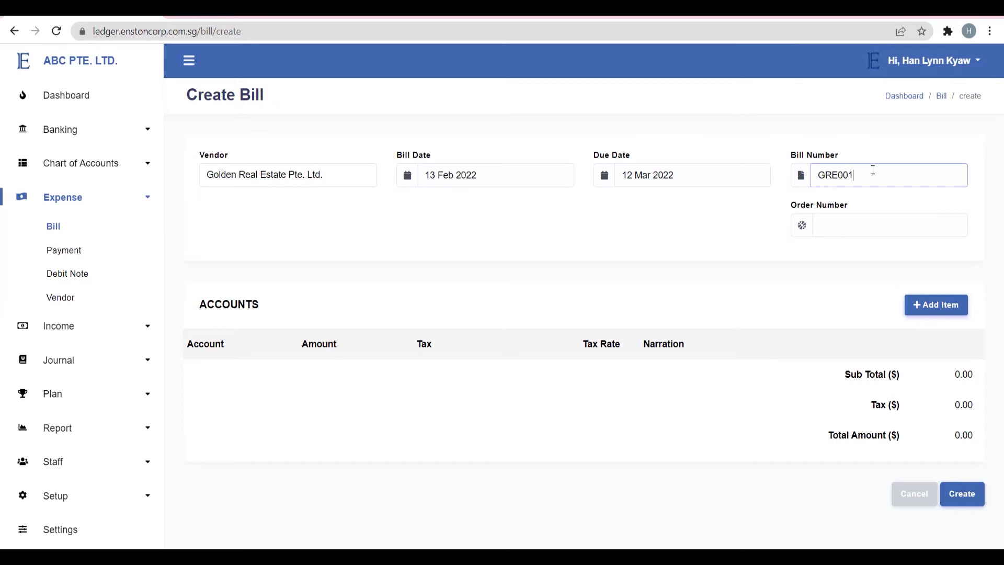
Add a line item on the Rental account with an amount of 3000 and create the bill
left_click(926, 302)
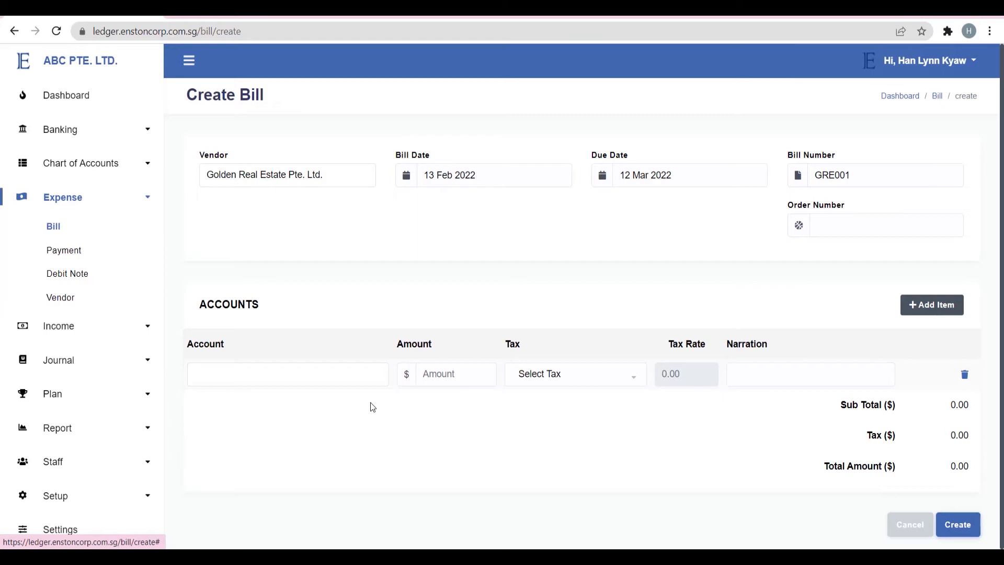
left_click(317, 386)
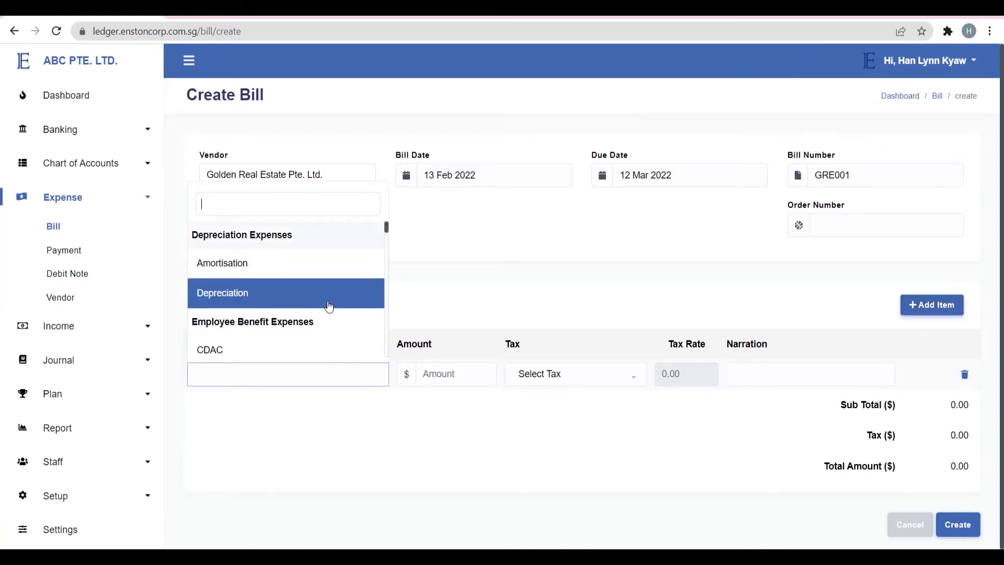
type("ren")
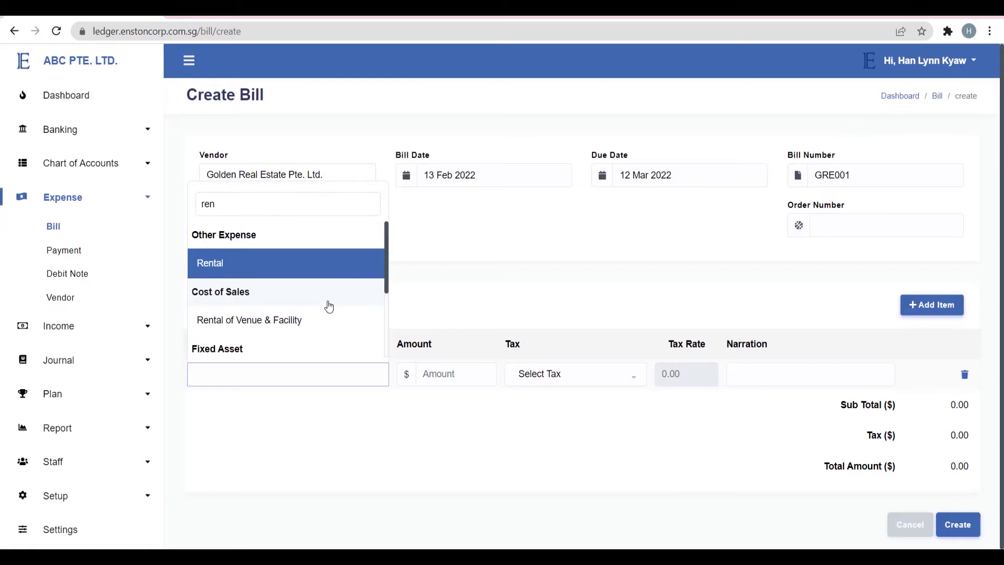
key("Return")
key("Tab")
type("3000")
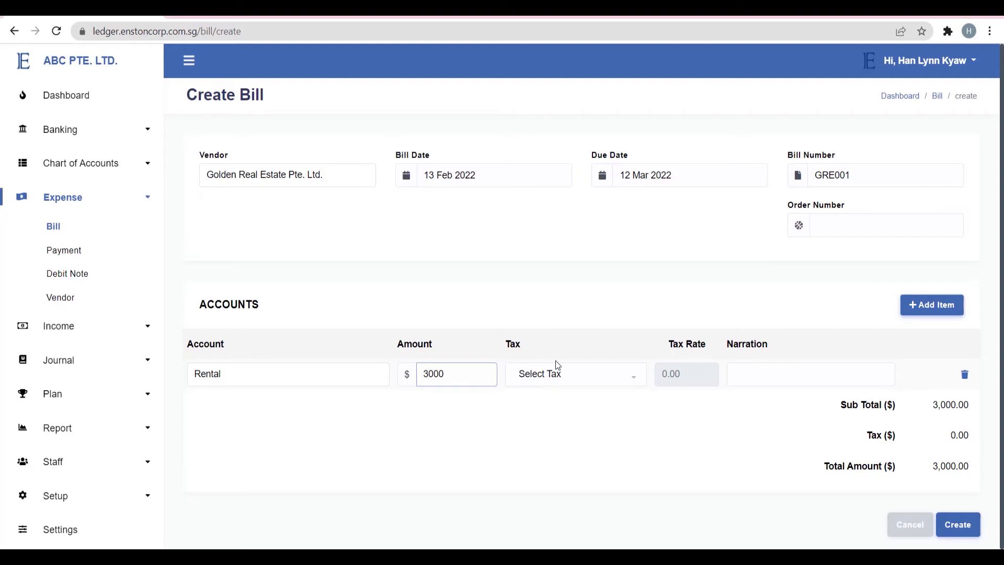
left_click(956, 526)
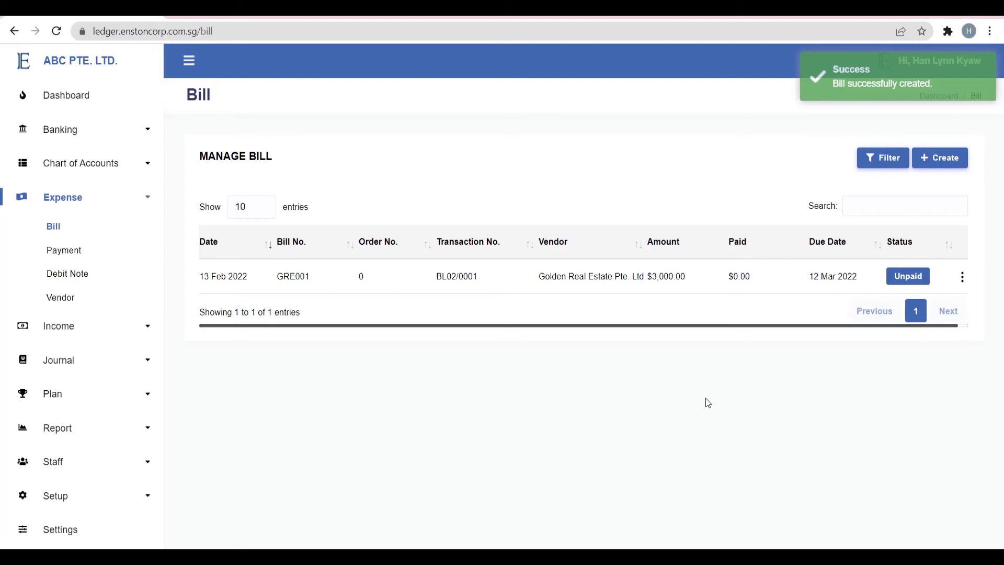
Open the Profit & Loss report and check the rental expense amount
left_click(59, 439)
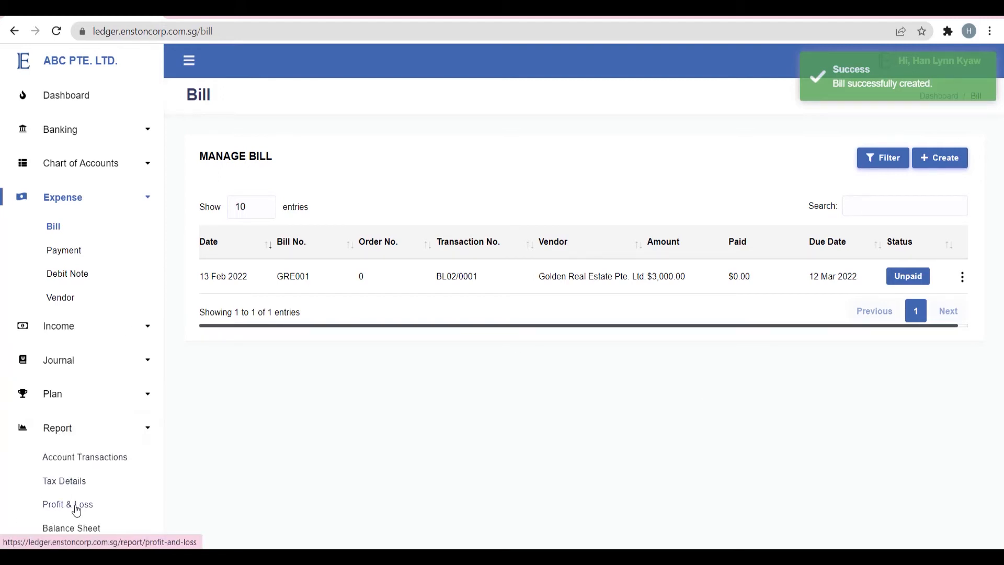
left_click(77, 510)
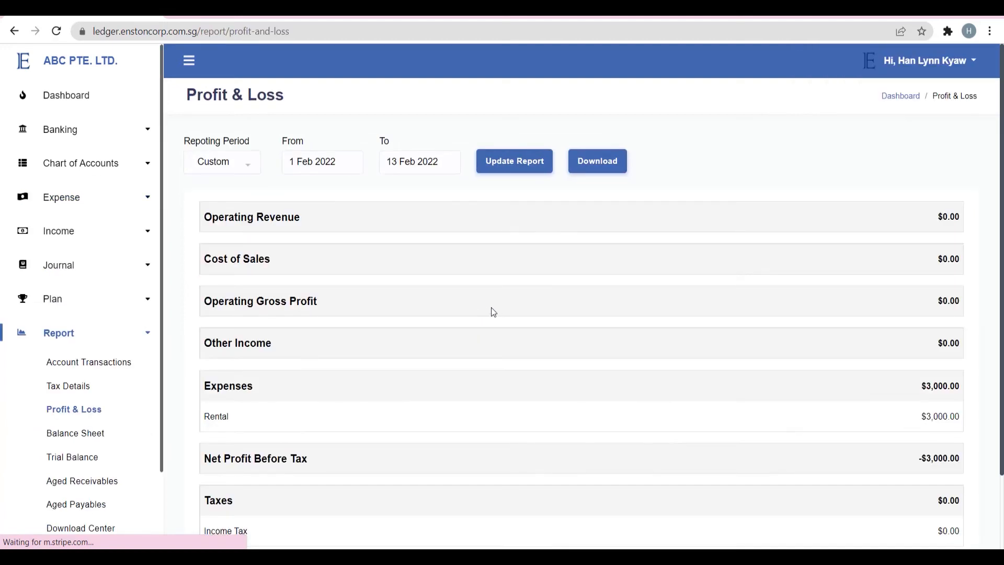
scroll(493, 313, "down", 2)
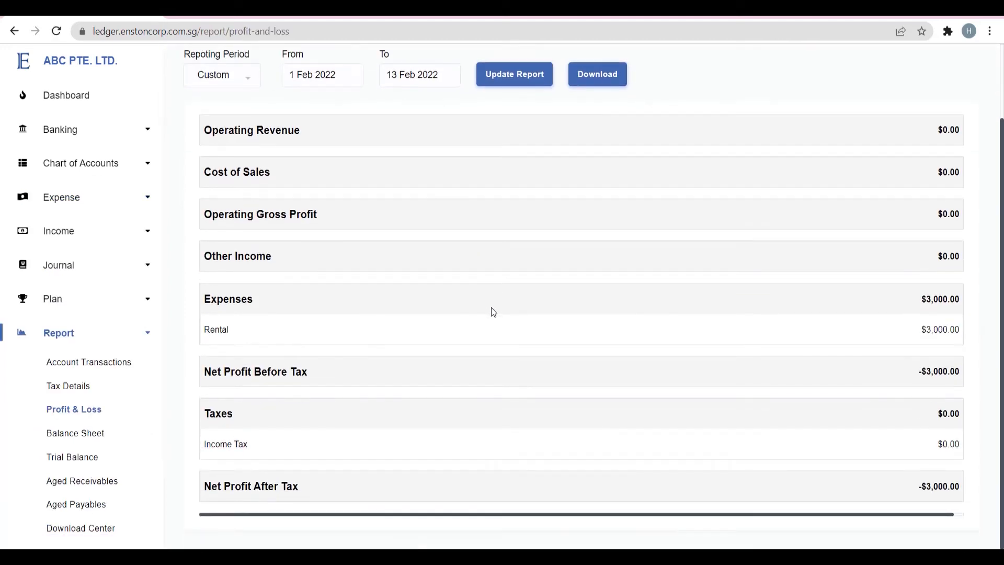
left_click_drag(923, 330, 974, 340)
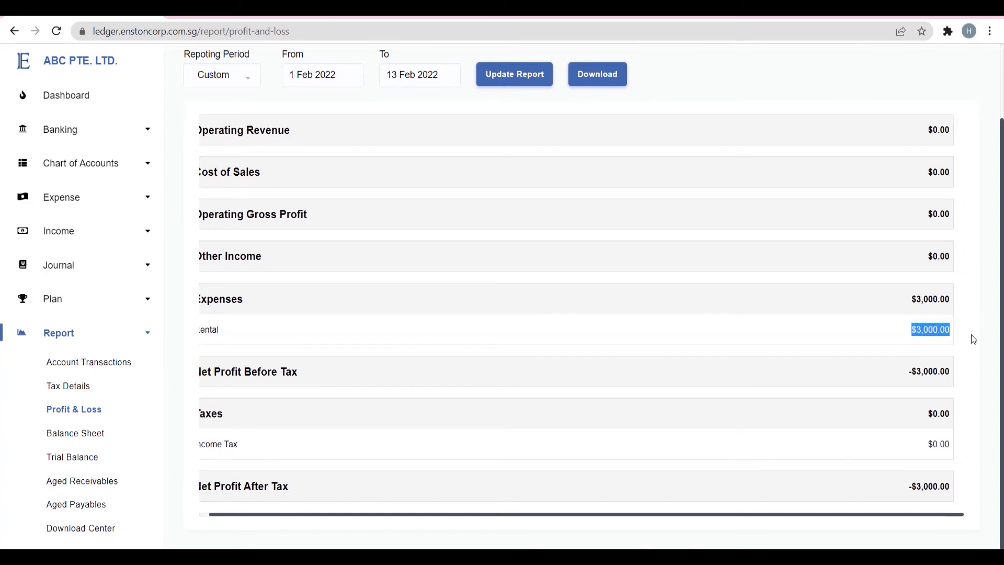
Check the Trade Creditors amount in the Balance Sheet and open the Account Transactions report
left_click(91, 434)
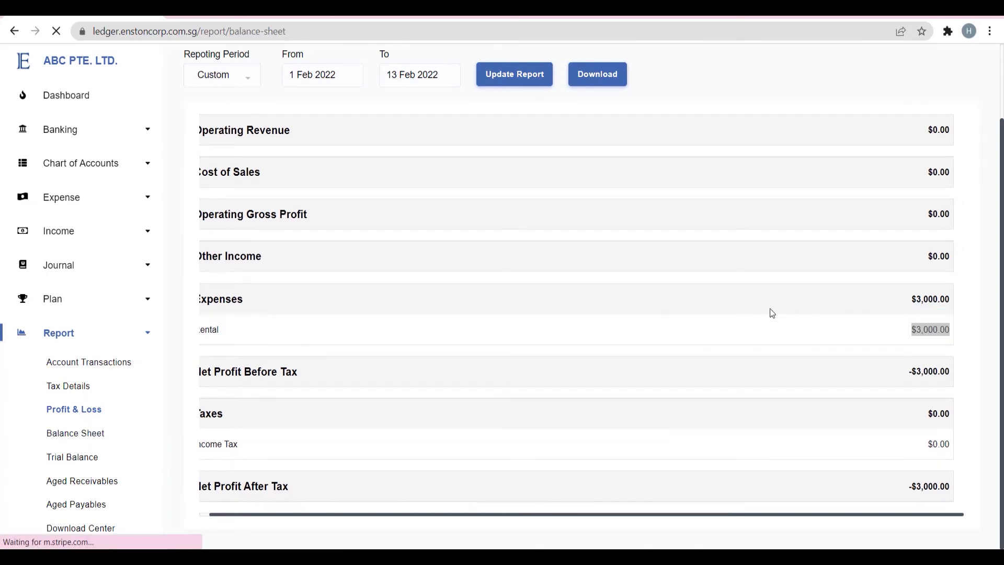
scroll(775, 304, "down", 1)
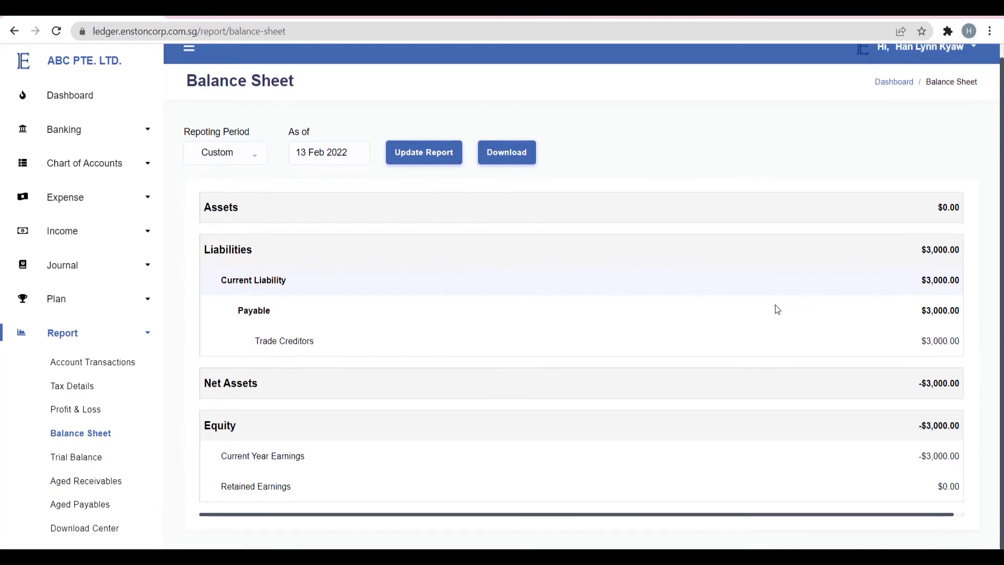
left_click_drag(919, 343, 964, 359)
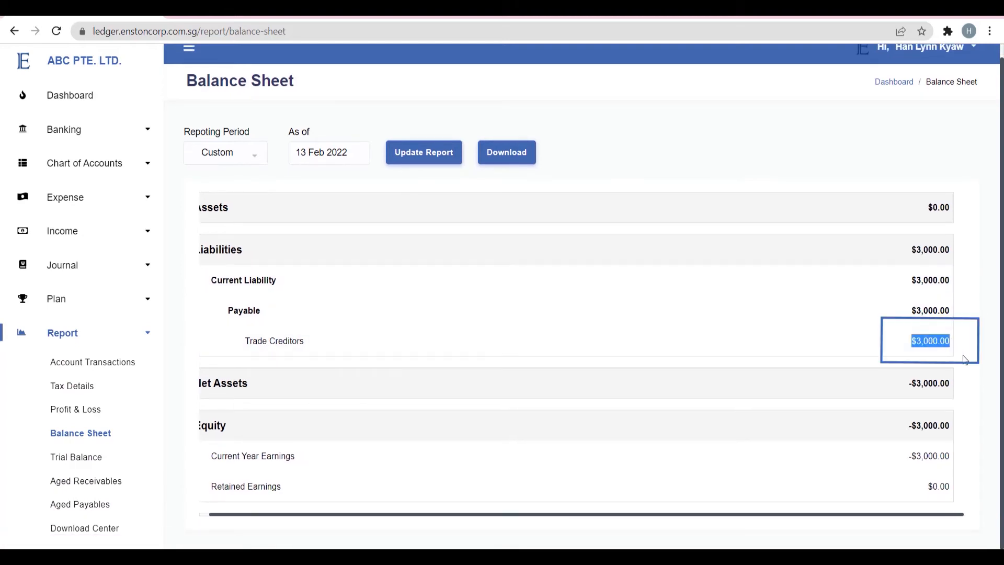
left_click(87, 364)
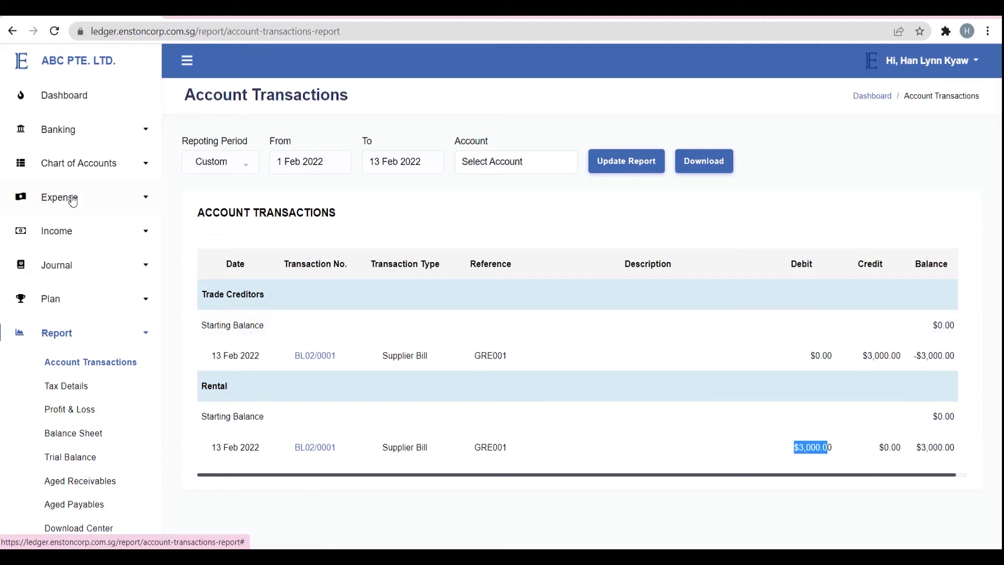
Open the form for a new payment method in the setup section
scroll(81, 316, "down", 2)
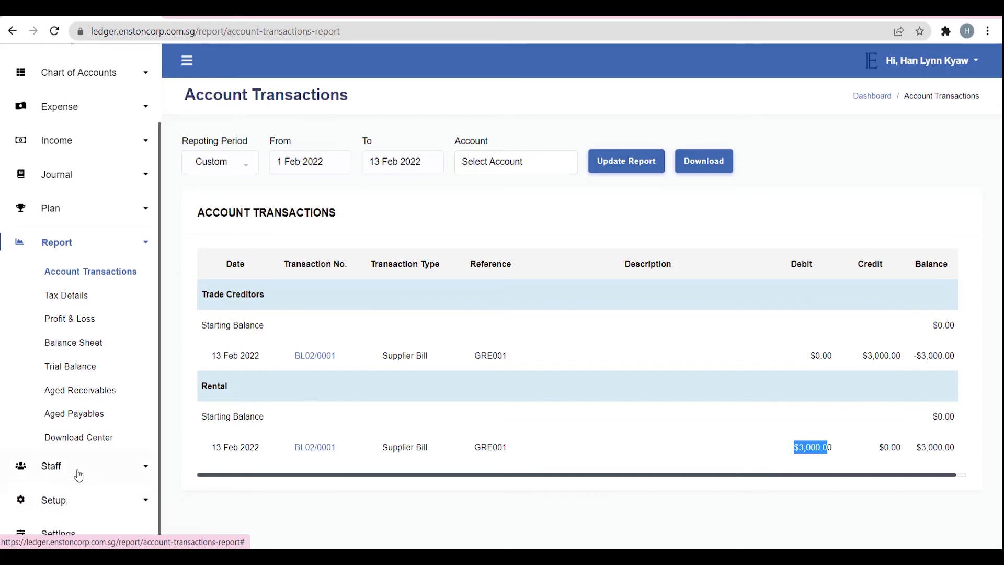
left_click(99, 250)
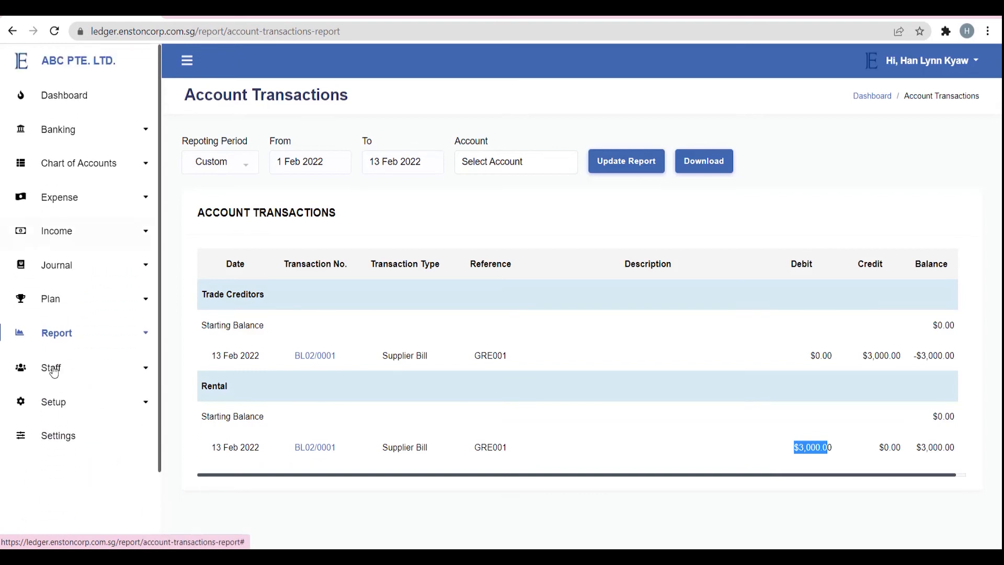
left_click(67, 402)
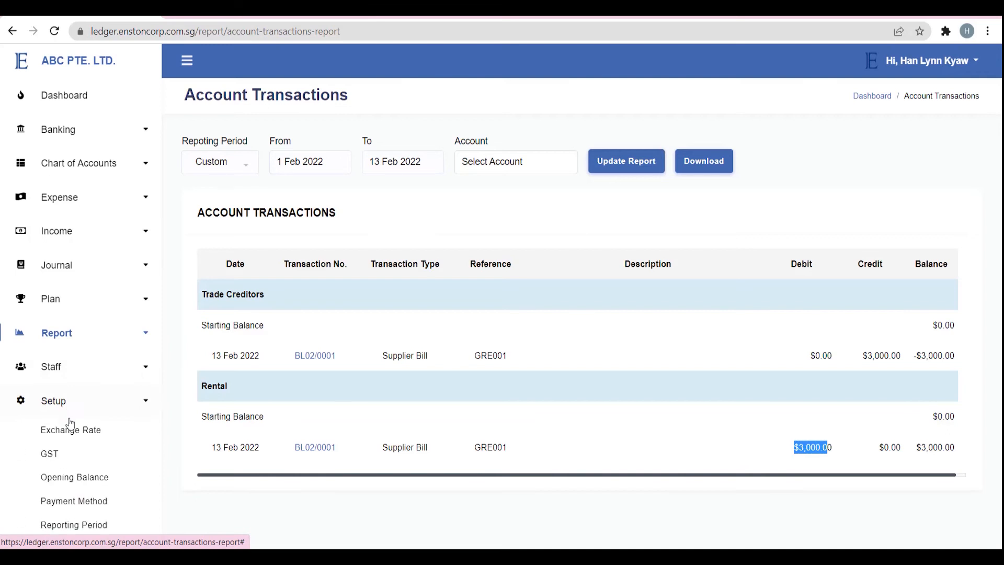
left_click(87, 503)
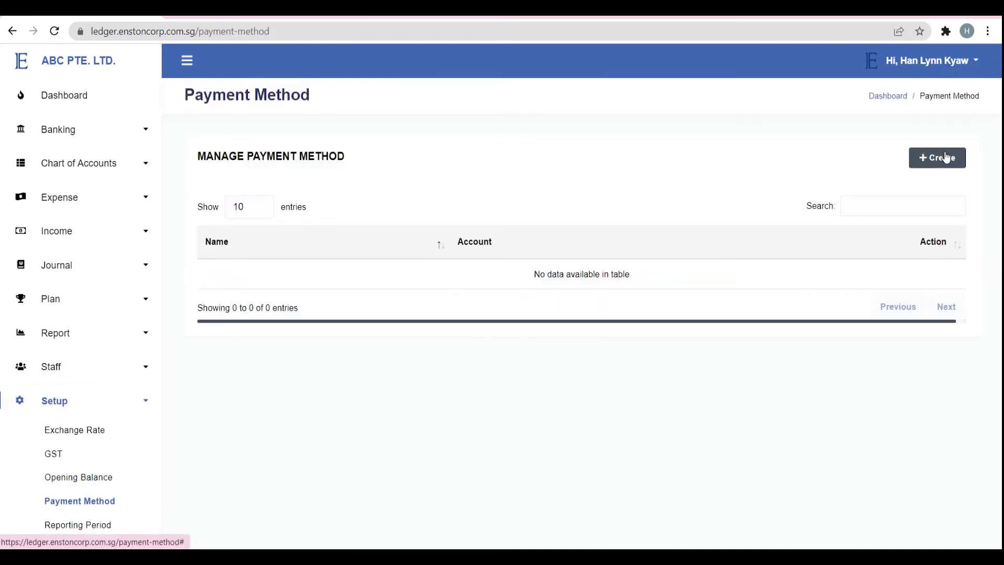
left_click(946, 158)
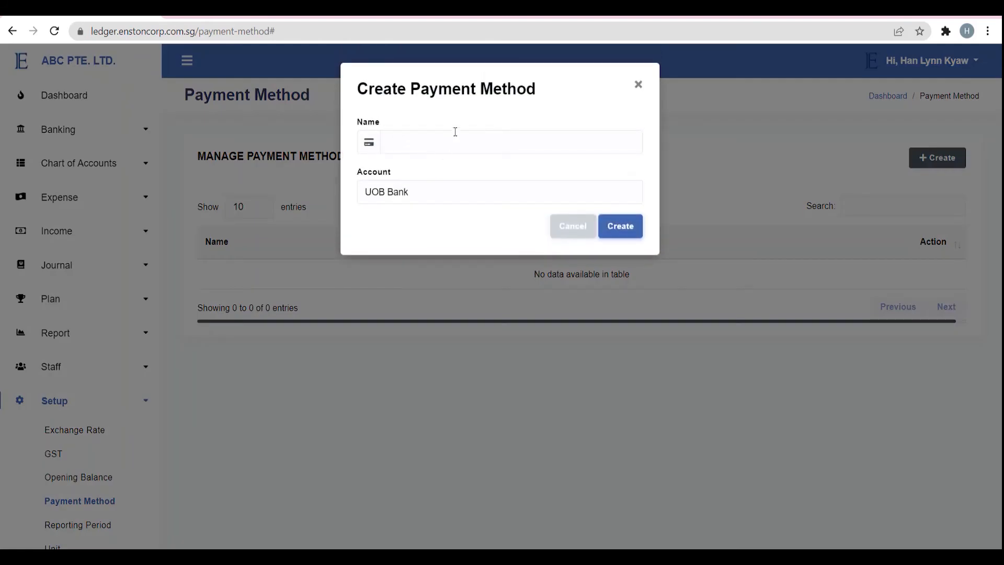
Name the payment method UOB, keep UOB Bank as its account, and create it
left_click(455, 131)
type("b")
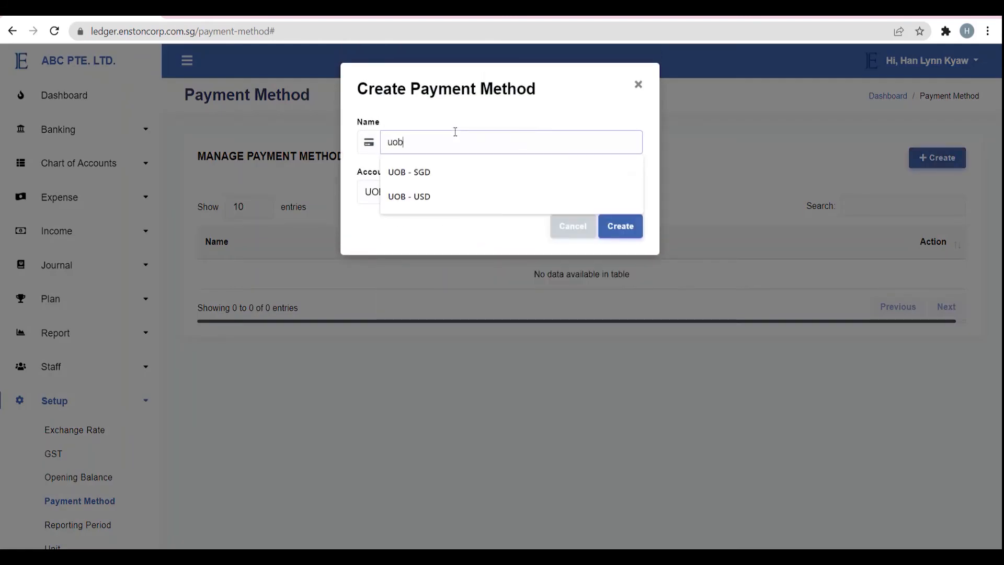
key("BackSpace")
key("BackSpace")
key("BackSpace")
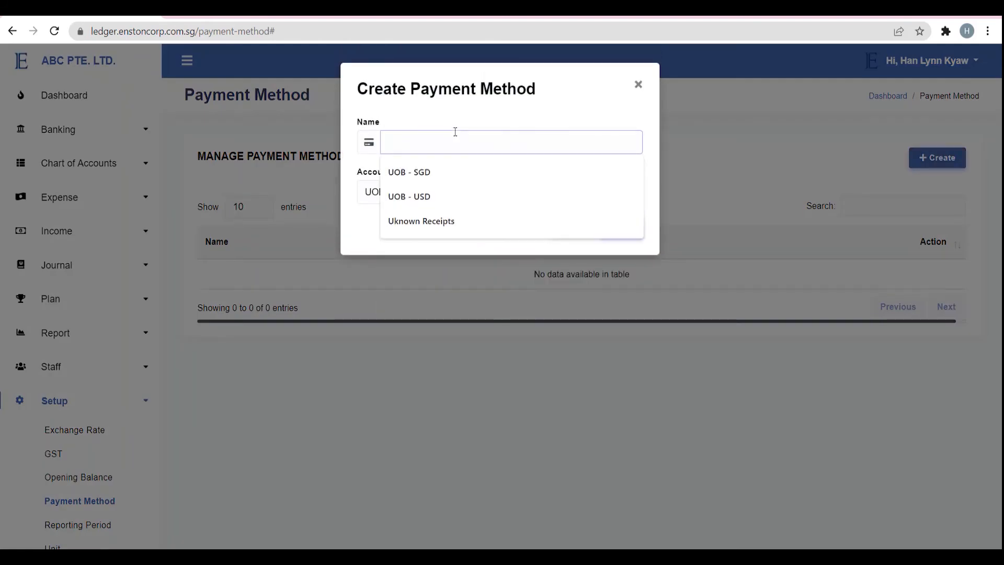
type("UOB")
key("Tab")
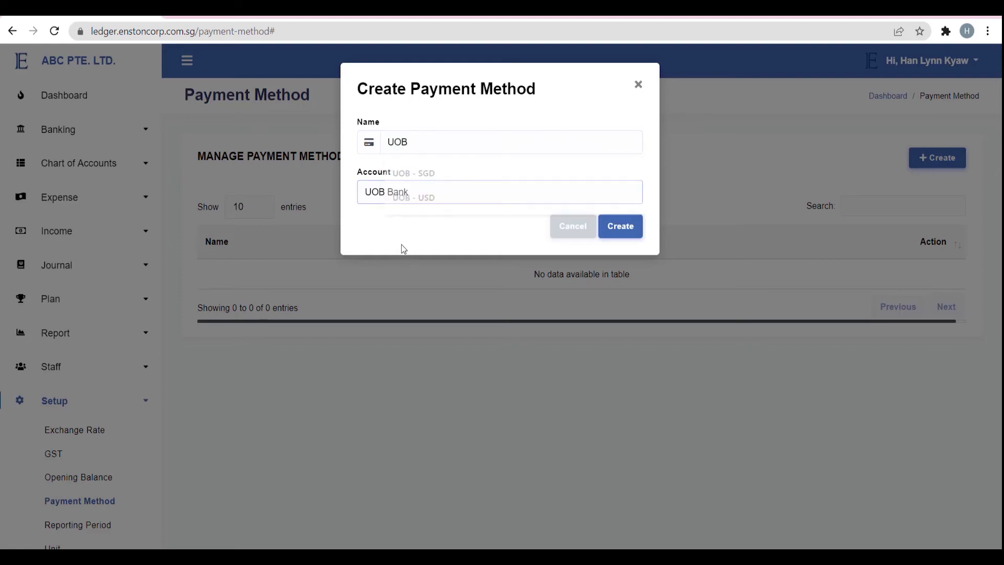
left_click(620, 235)
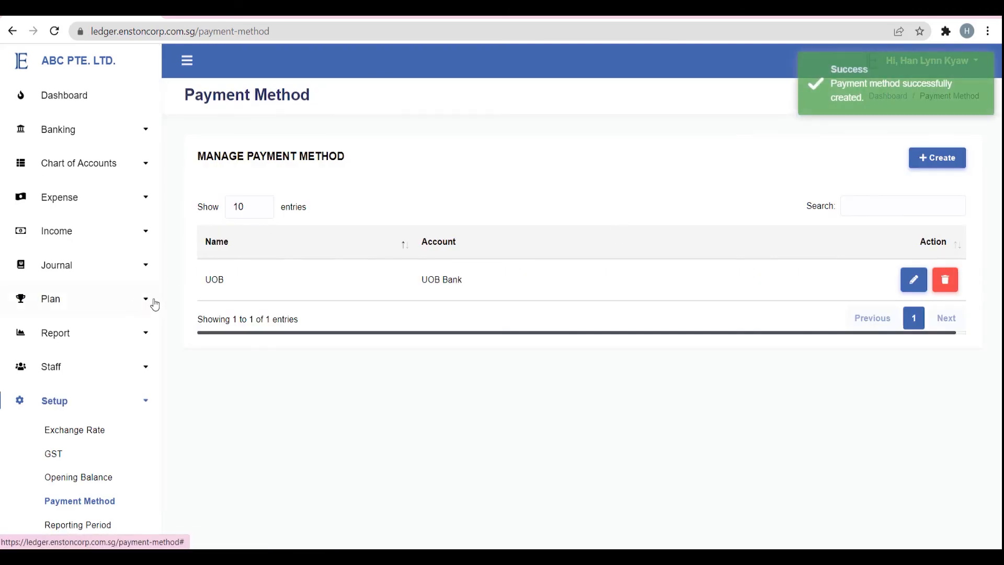
Add a payment of 3000.00 dated 13 Feb 2022 to bill GRE001 with the UOB payment method
left_click(84, 202)
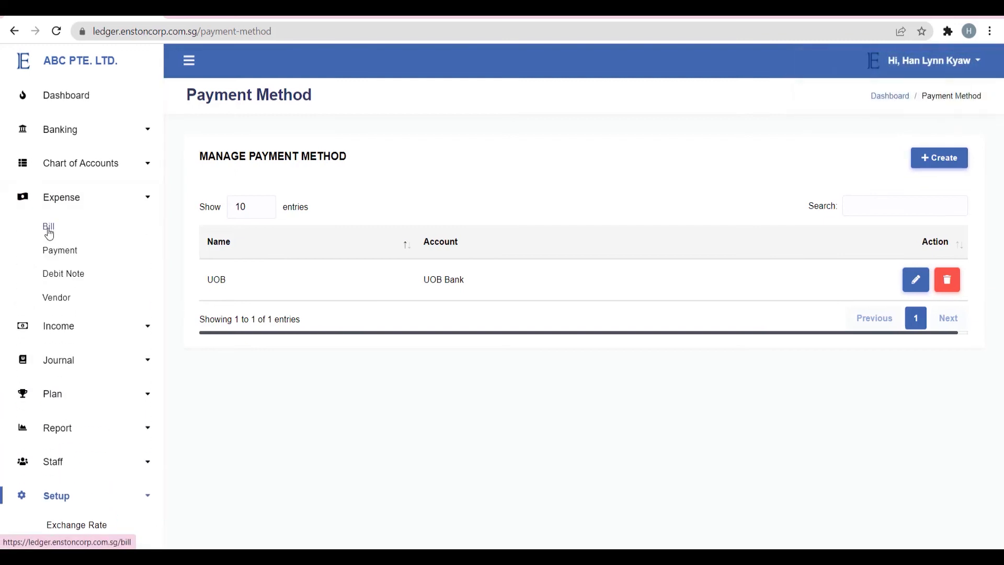
left_click(50, 233)
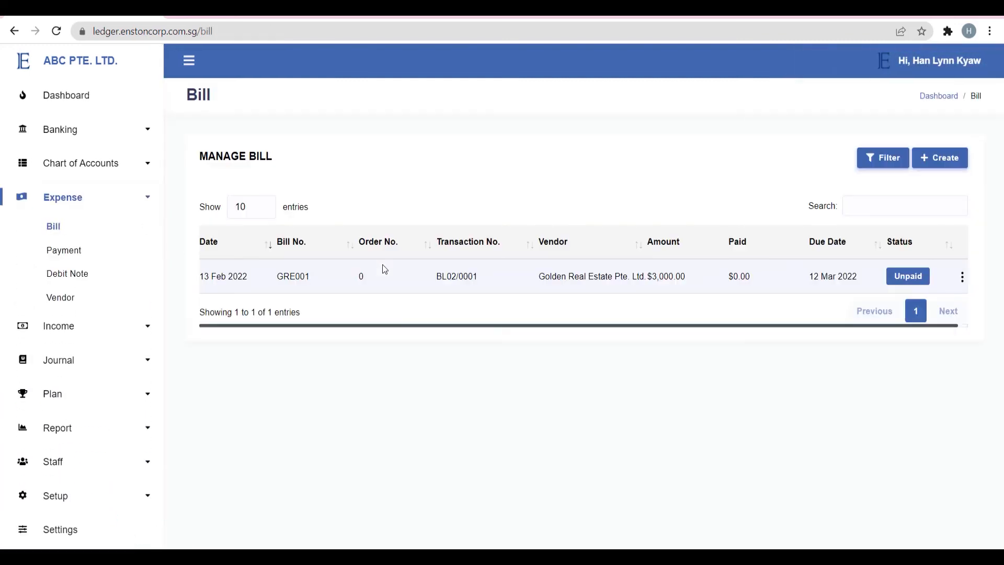
left_click(963, 277)
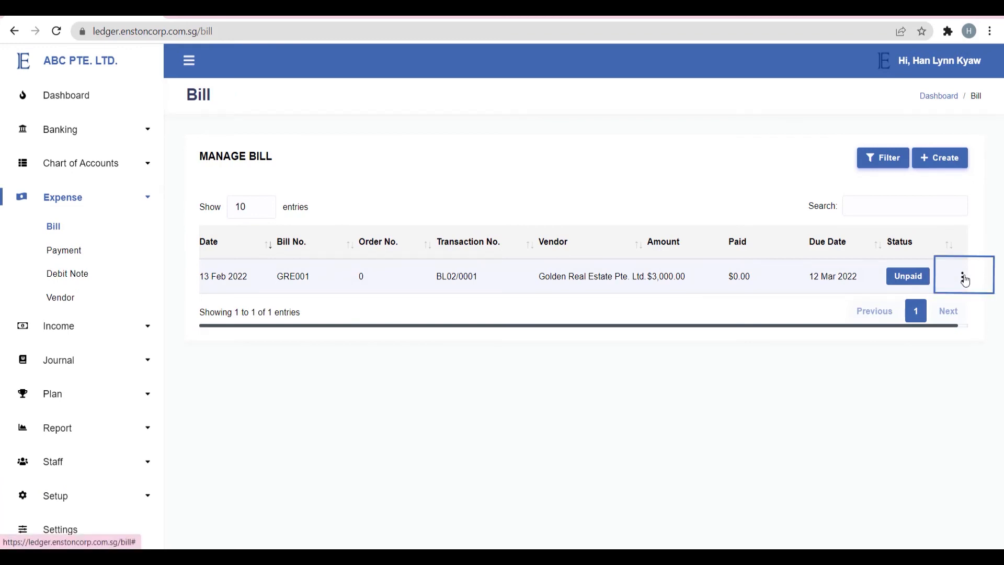
left_click(901, 242)
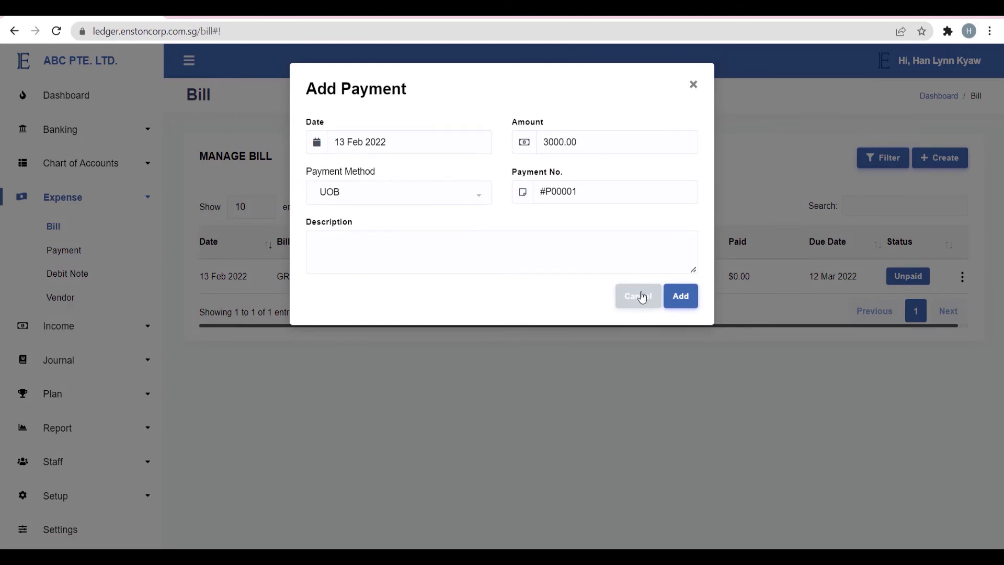
left_click(691, 302)
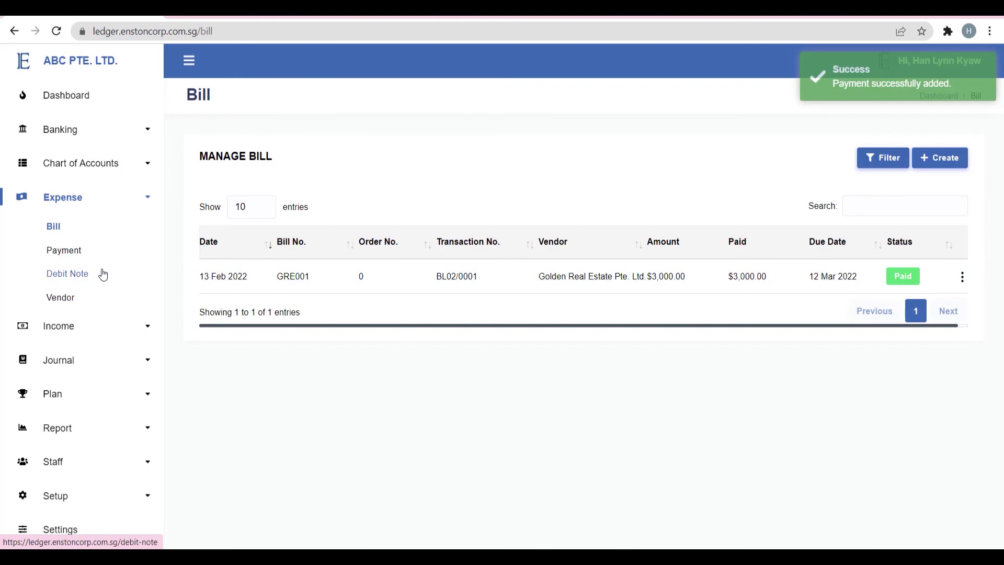
Open the Account Transactions report and check the supplier payment's credit entry under UOB Bank
left_click(61, 430)
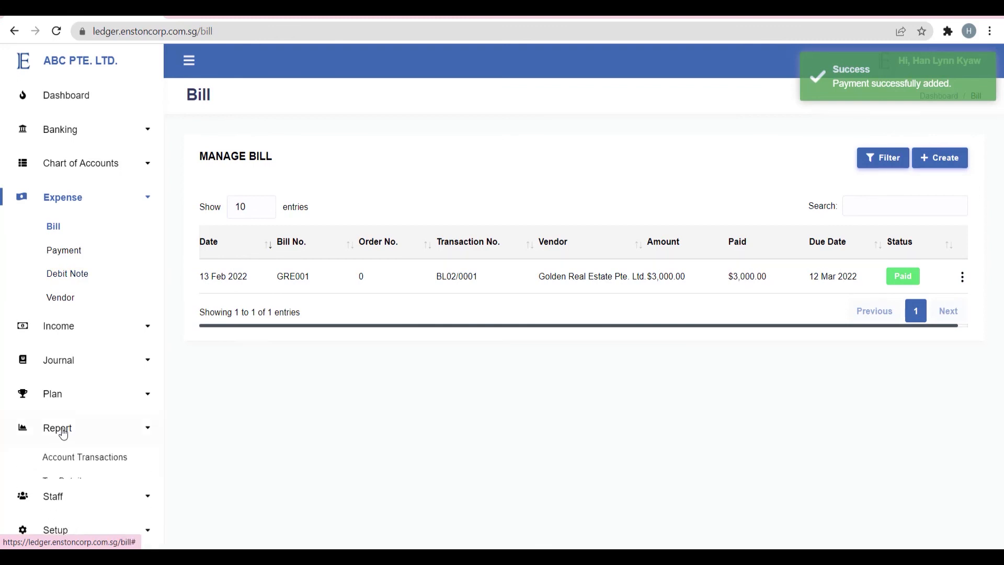
left_click(73, 465)
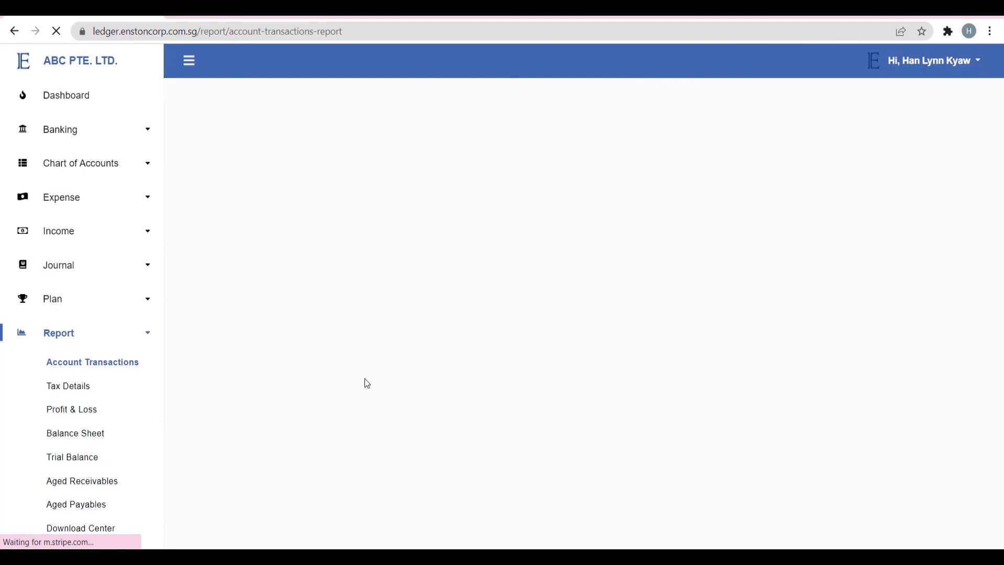
scroll(498, 380, "down", 1)
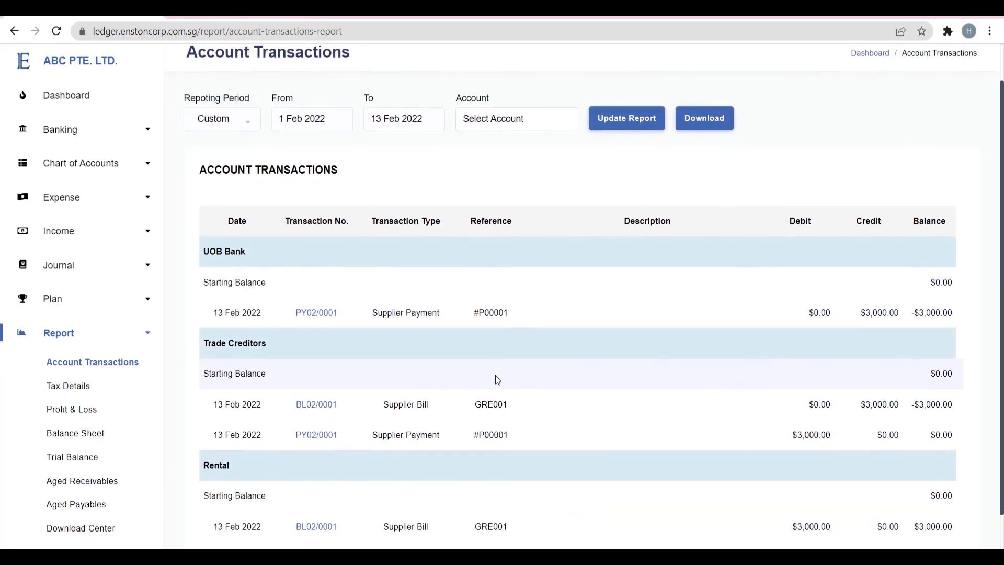
scroll(496, 376, "down", 1)
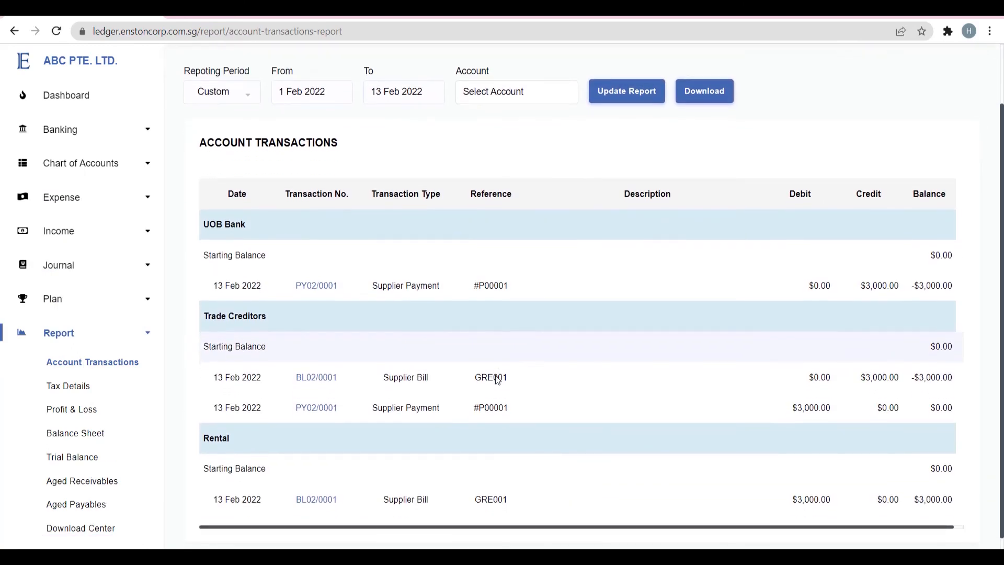
left_click_drag(858, 284, 897, 294)
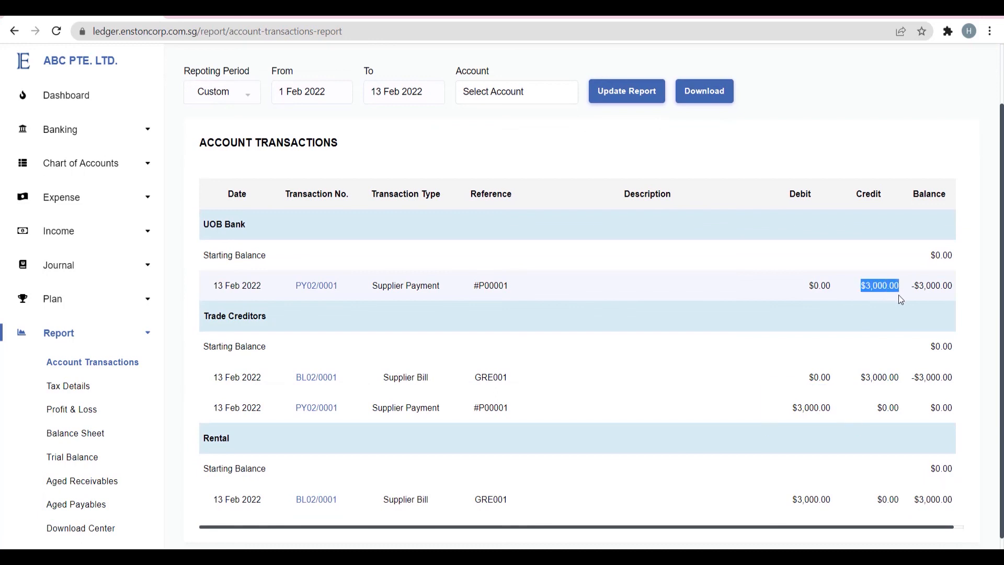
double_click(868, 194)
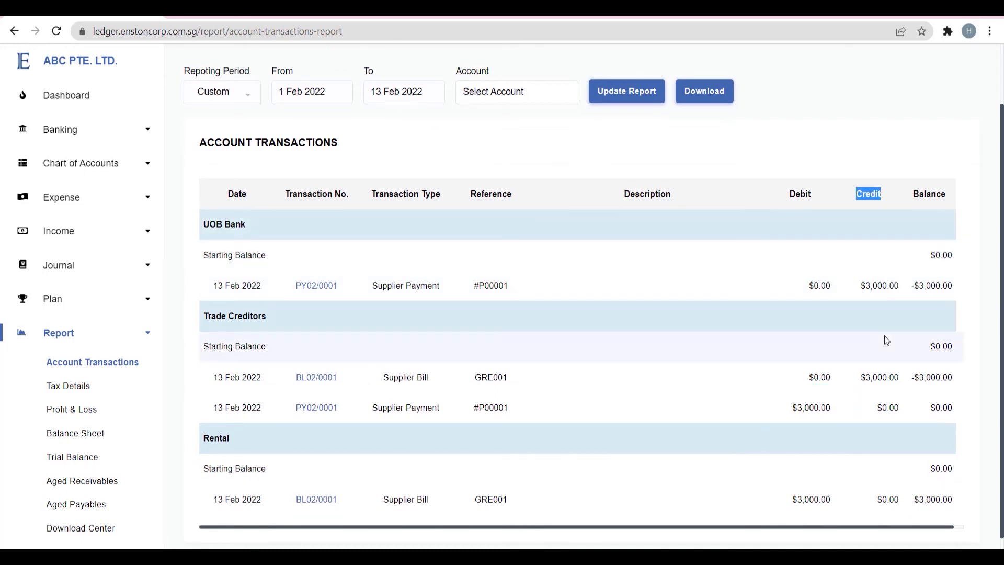
Check the supplier payment's debit entry under Trade Creditors in the report
left_click(789, 412)
left_click_drag(790, 413, 829, 409)
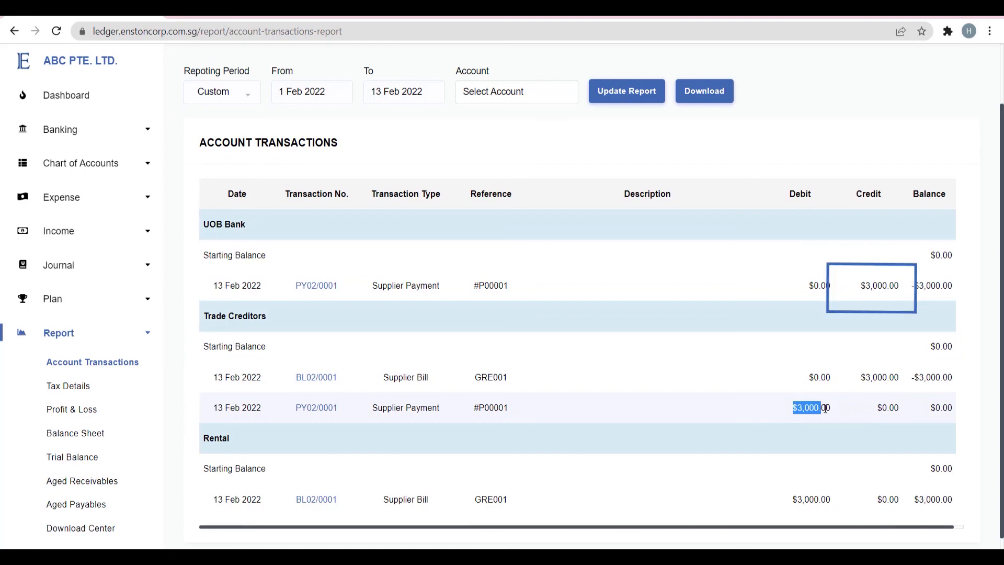
left_click(802, 196)
double_click(801, 196)
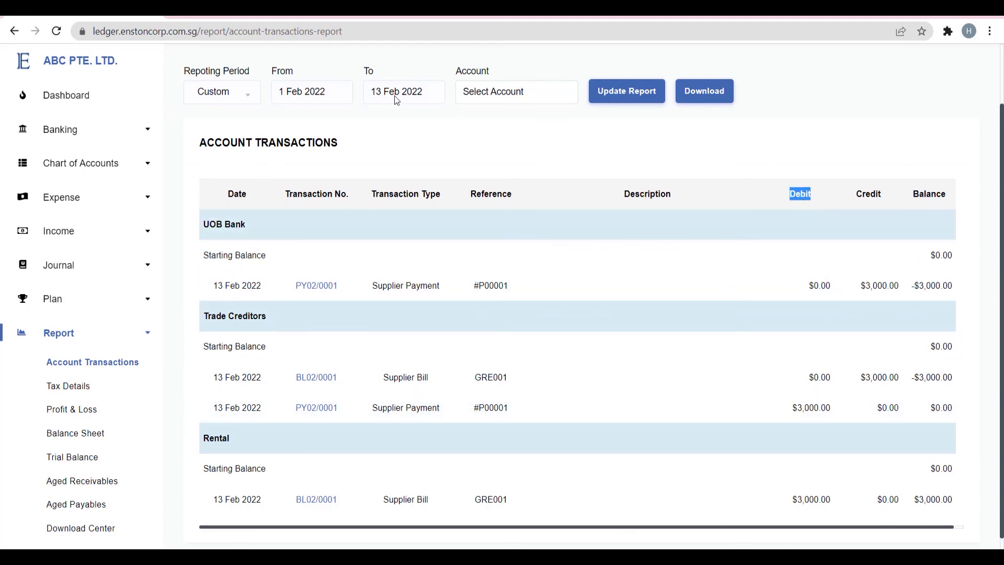